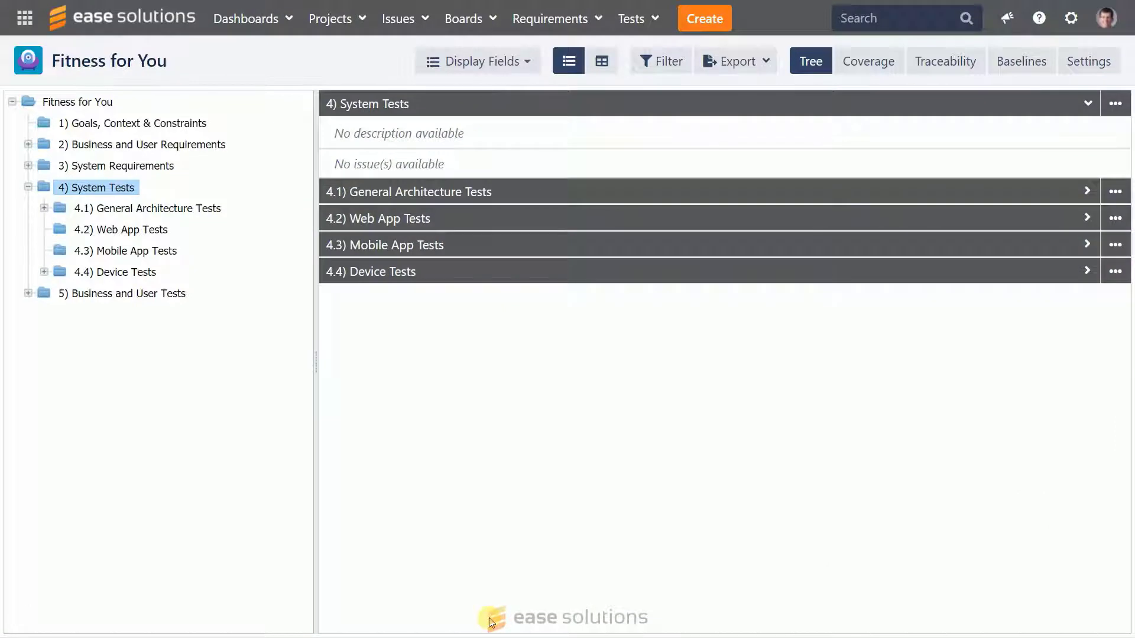
Create folder 4.5 'Stability and Resistance Tests' under 4) System Tests, then dismiss the repeated form.
right_click(95, 190)
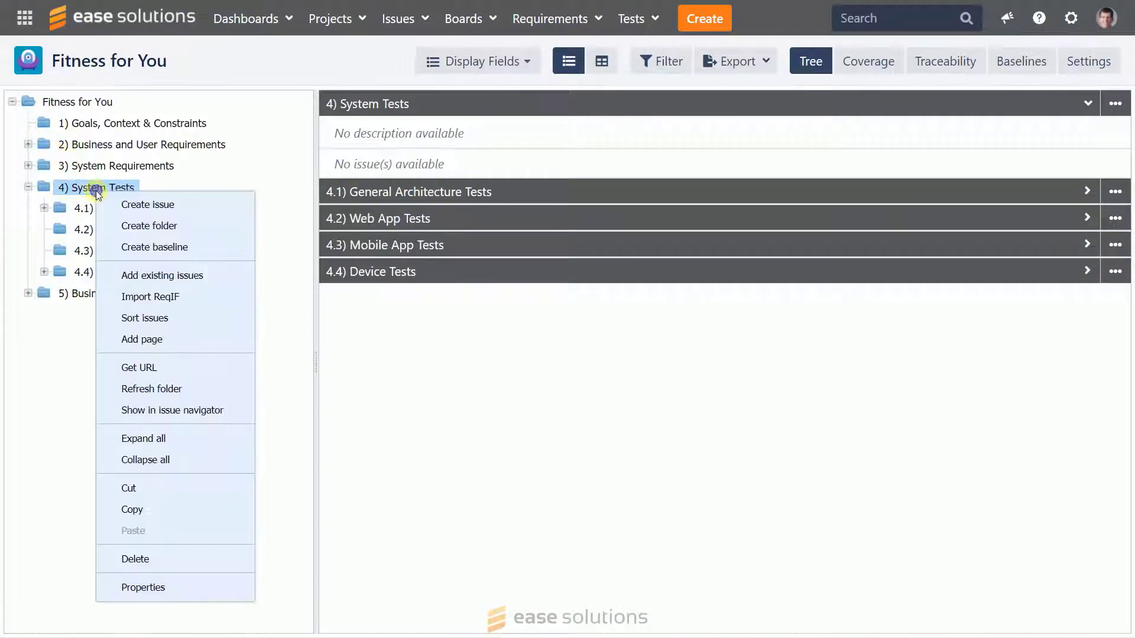
click(148, 228)
click(390, 183)
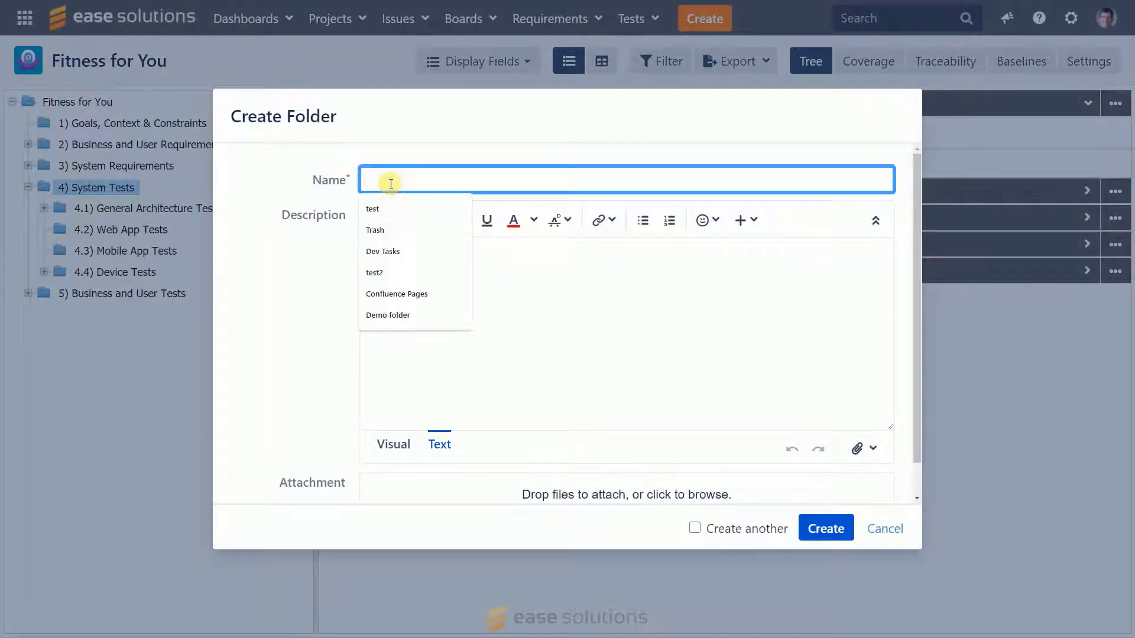
text(Stability and Resistance Tests)
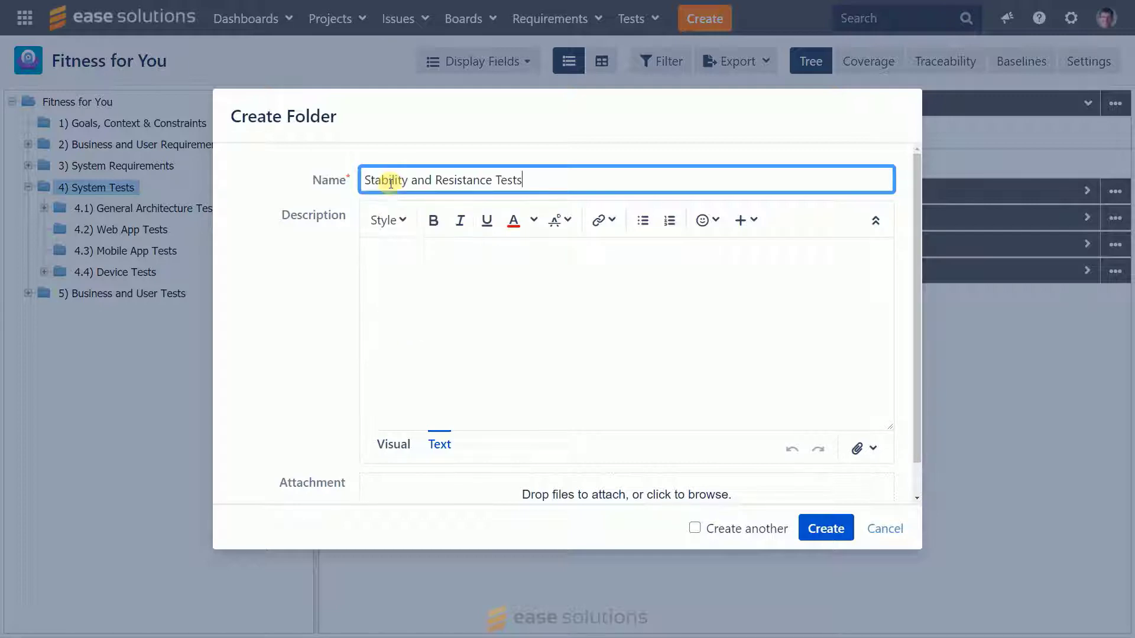
click(472, 276)
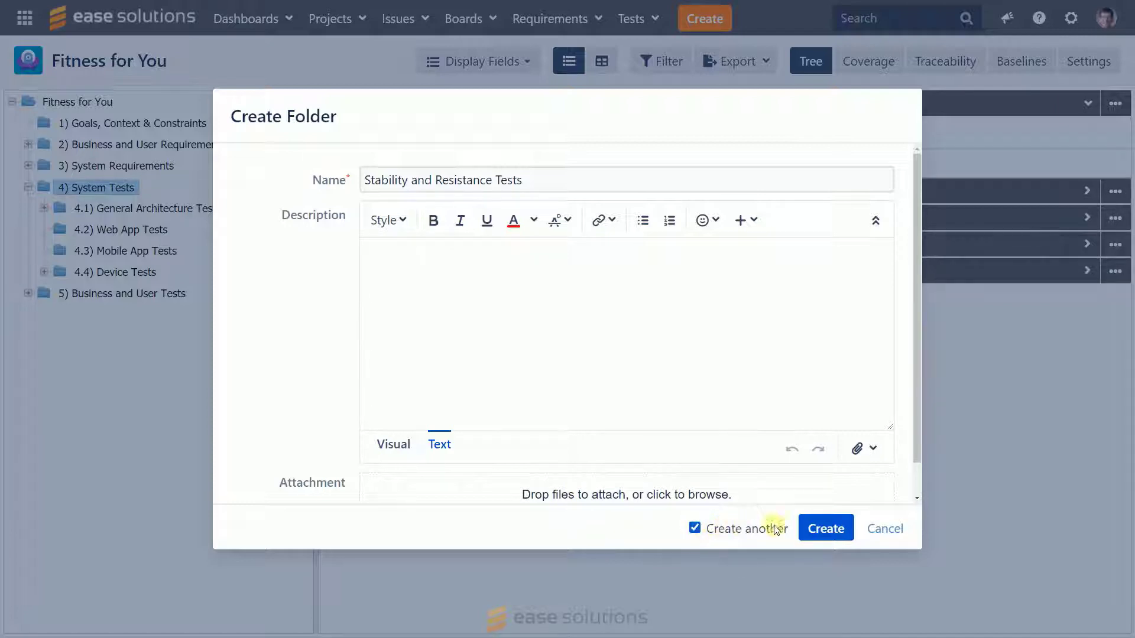
click(838, 529)
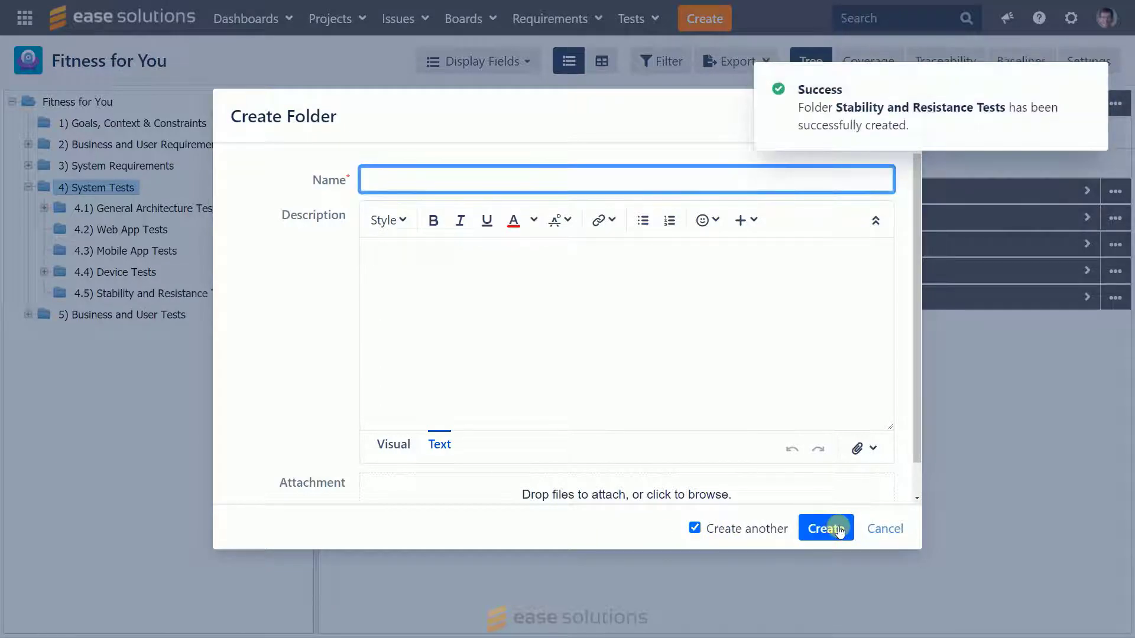
click(467, 183)
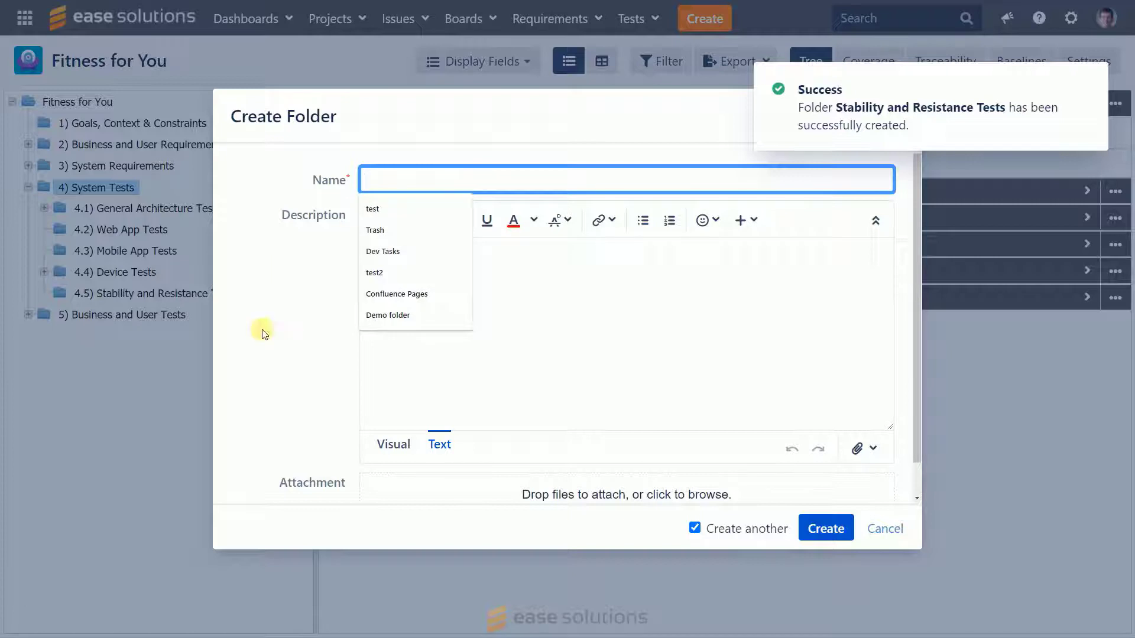
click(880, 530)
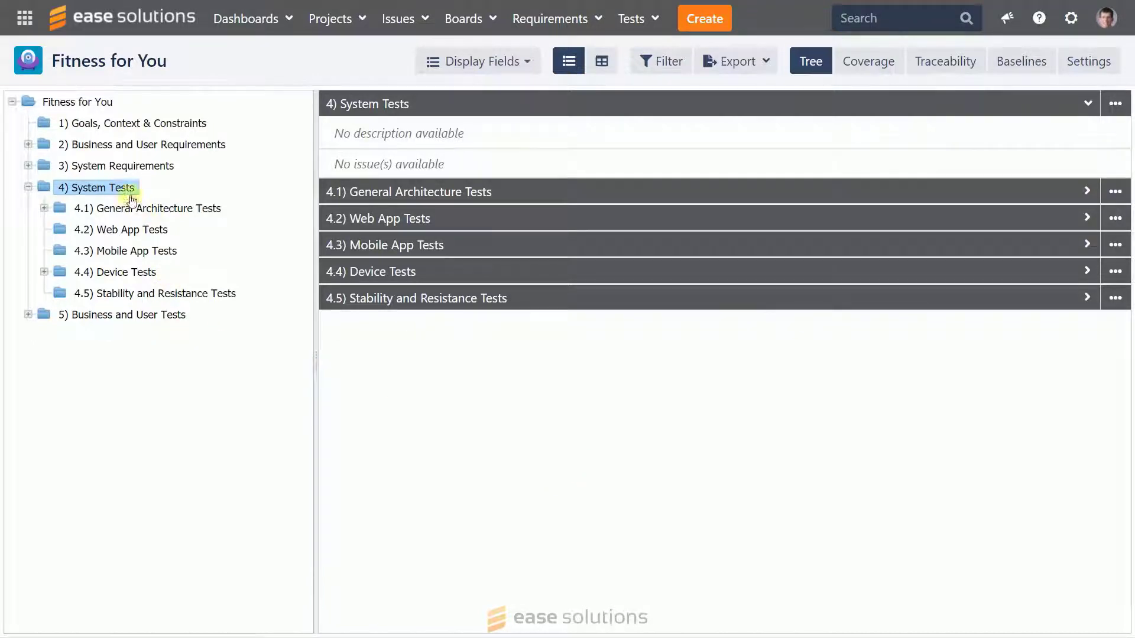
Start a new issue in Stability and Resistance Tests, review the issue types, then cancel without creating it.
right_click(134, 293)
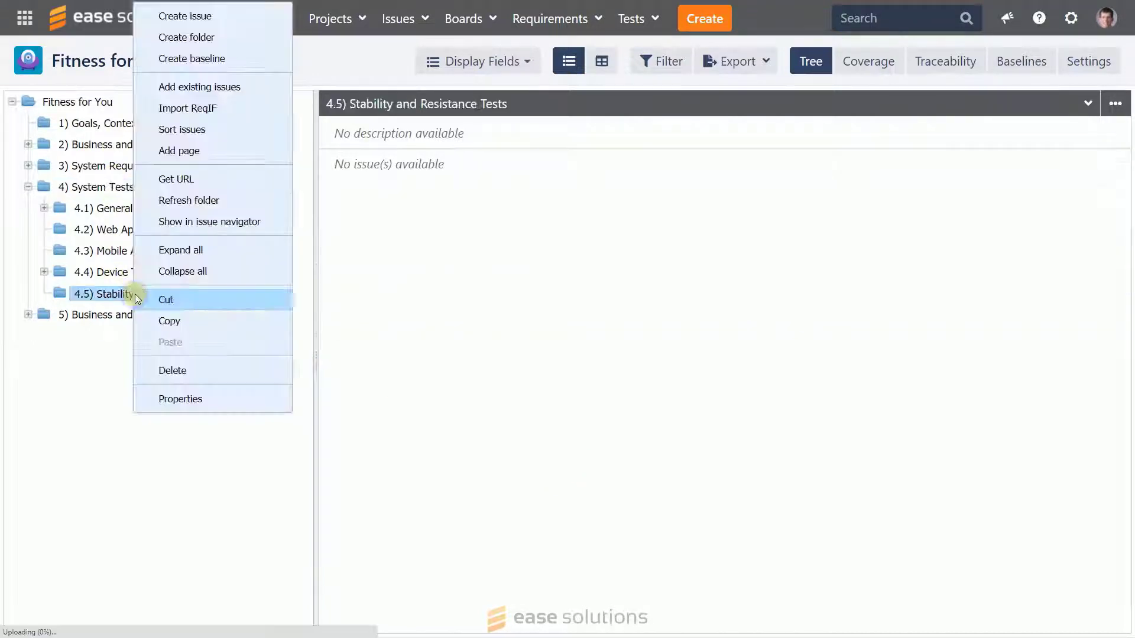
click(186, 16)
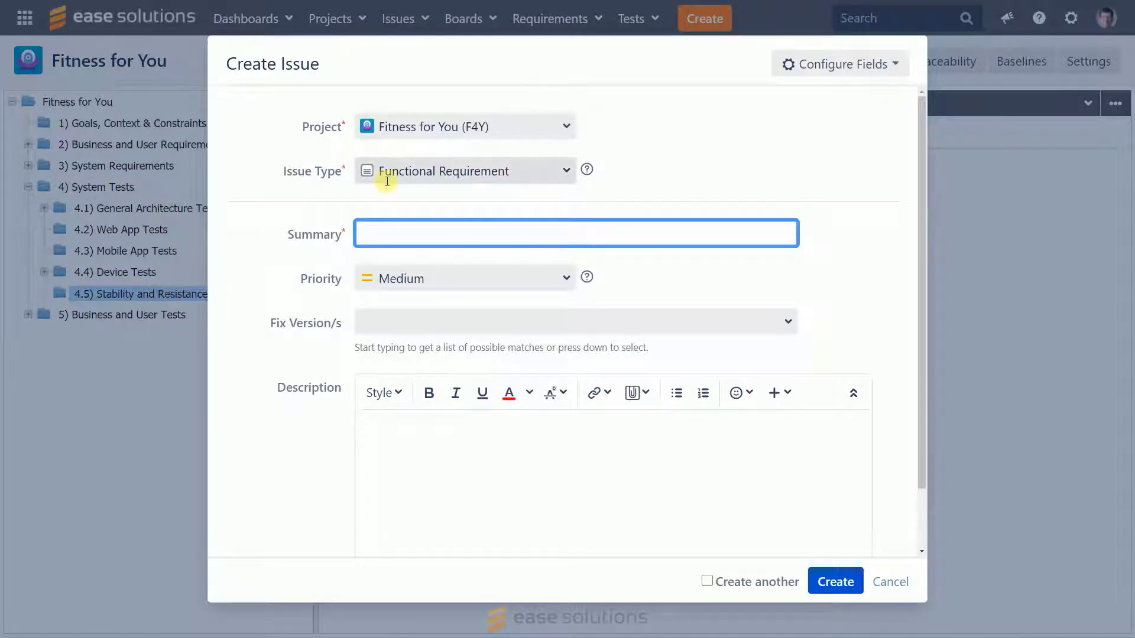
click(443, 172)
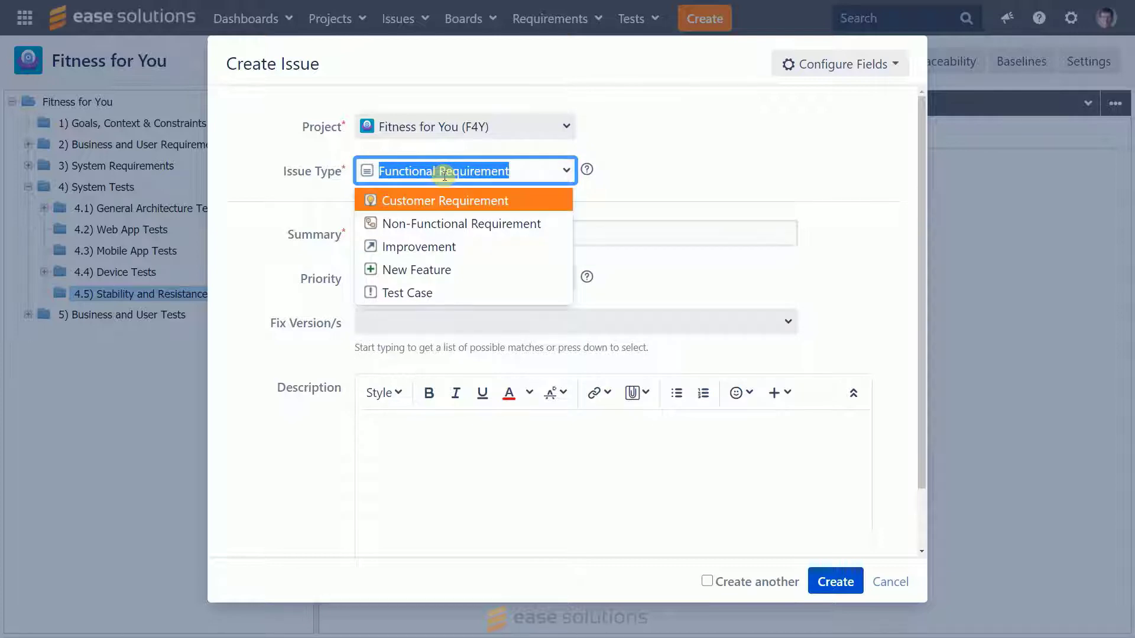
click(296, 217)
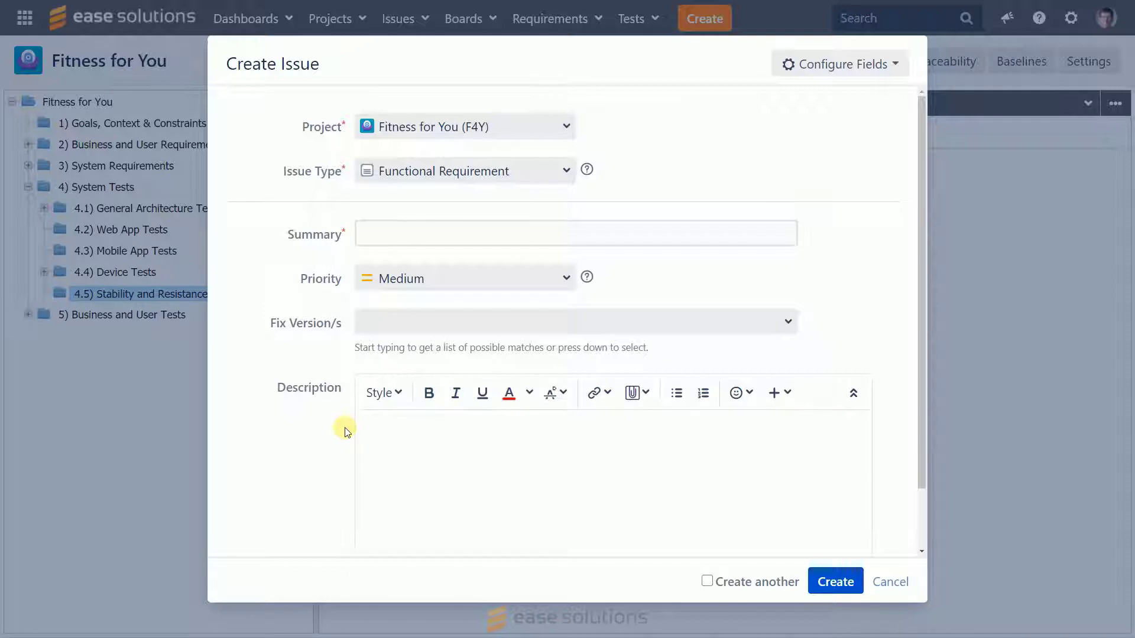
click(890, 588)
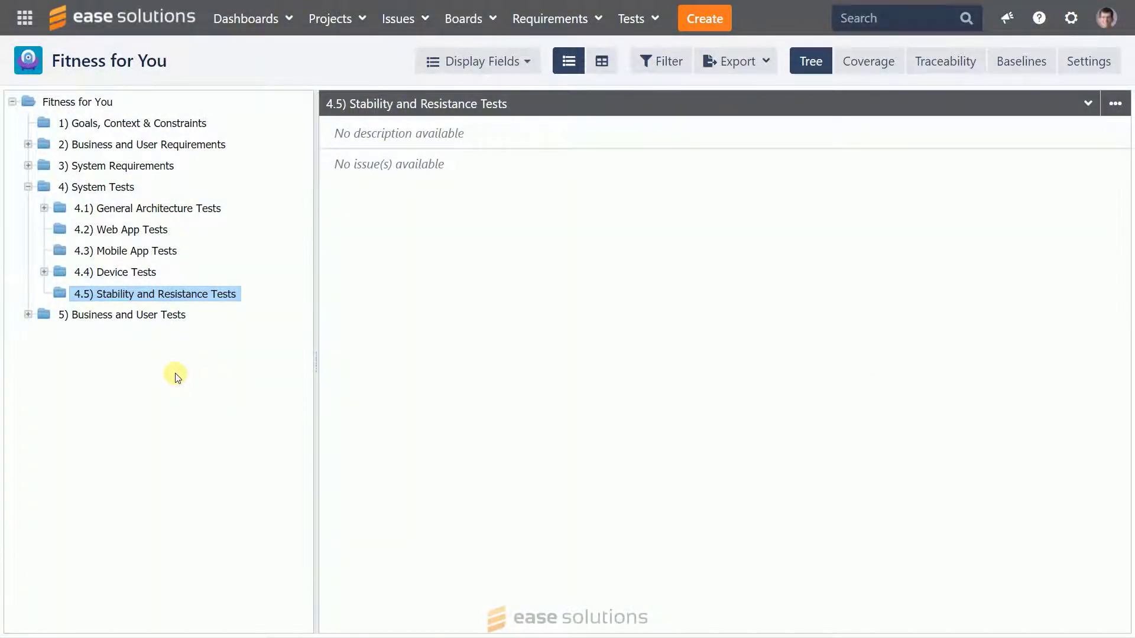
Add all unassigned project issues (F4Y-18, F4Y-10, F4Y-9) to the Stability and Resistance Tests folder.
right_click(105, 294)
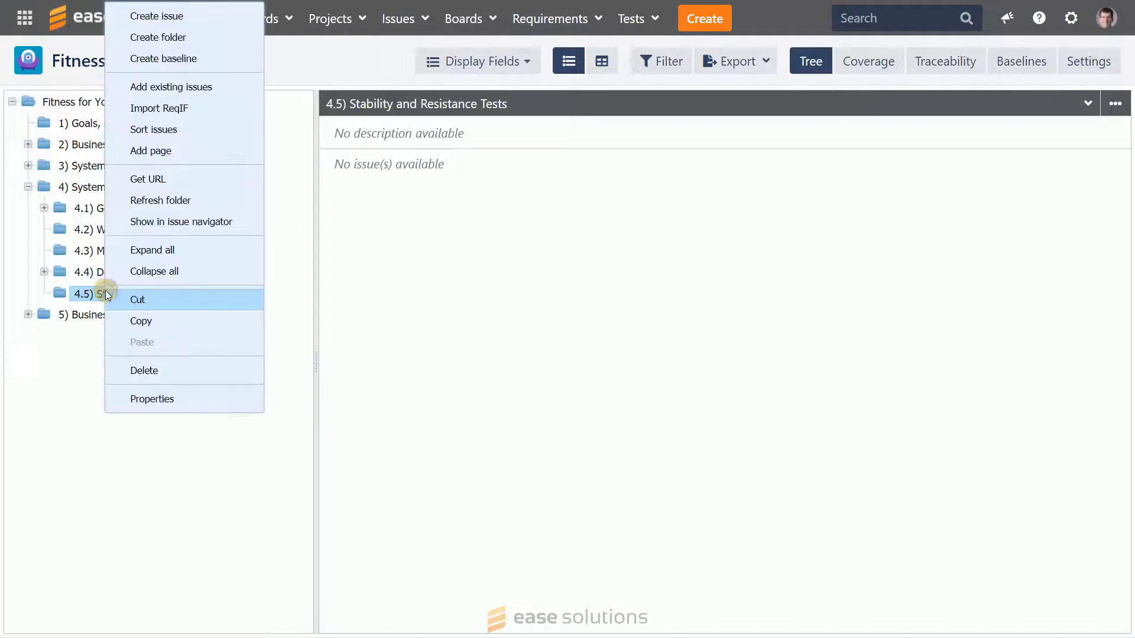
click(162, 85)
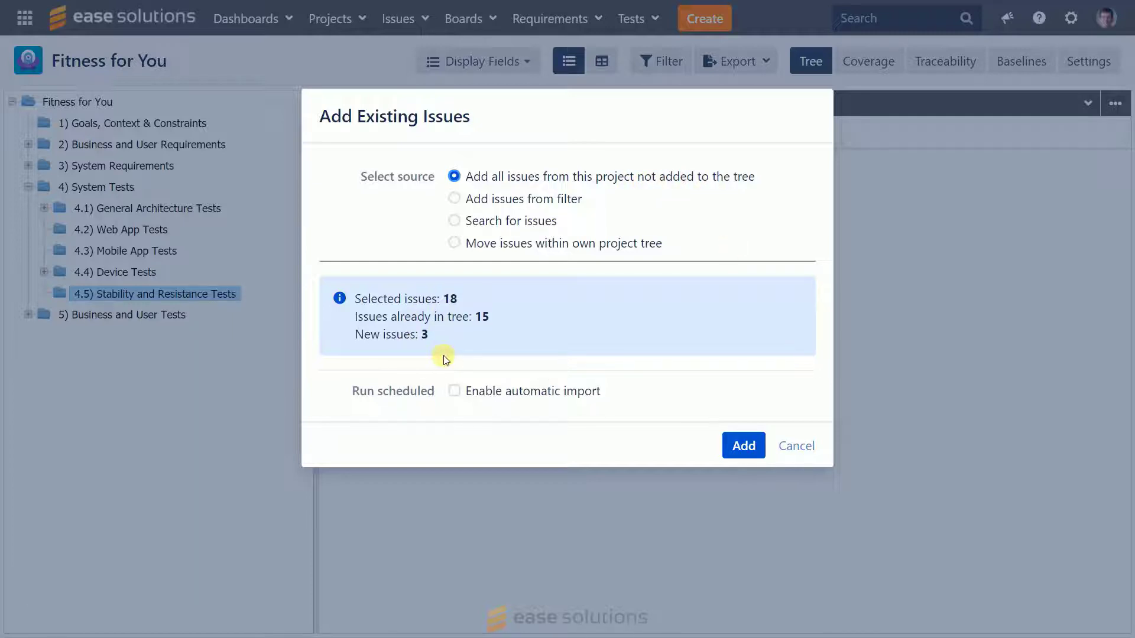
click(727, 446)
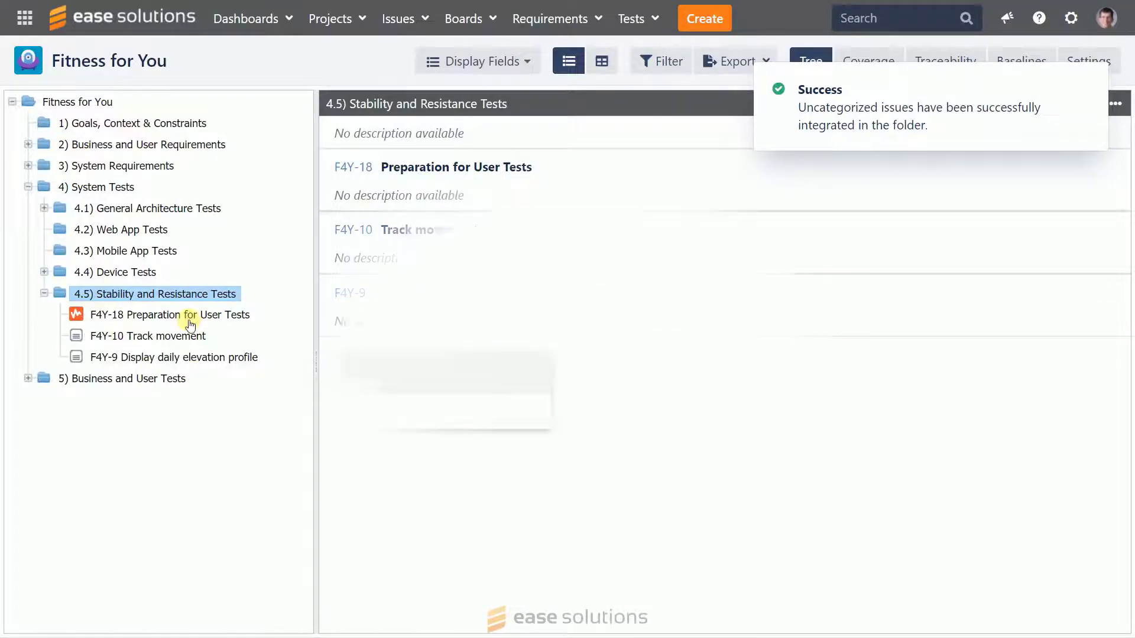
Add the 3 missing issues to Bugs reported by testers with scheduled auto-import every 60 minutes.
click(96, 336)
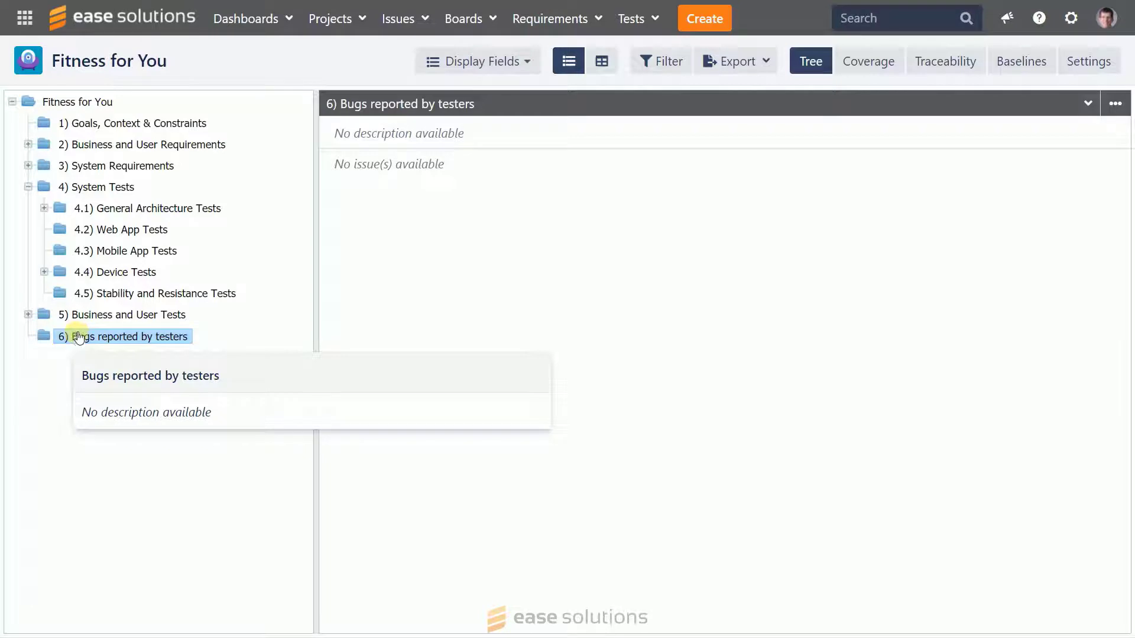
right_click(92, 337)
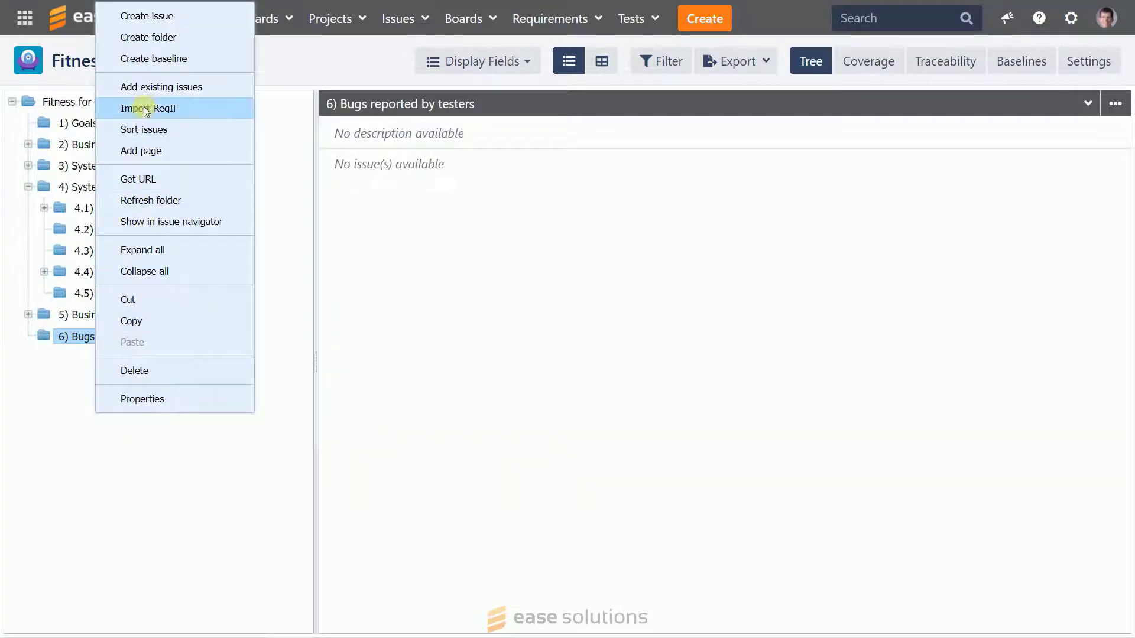
click(148, 86)
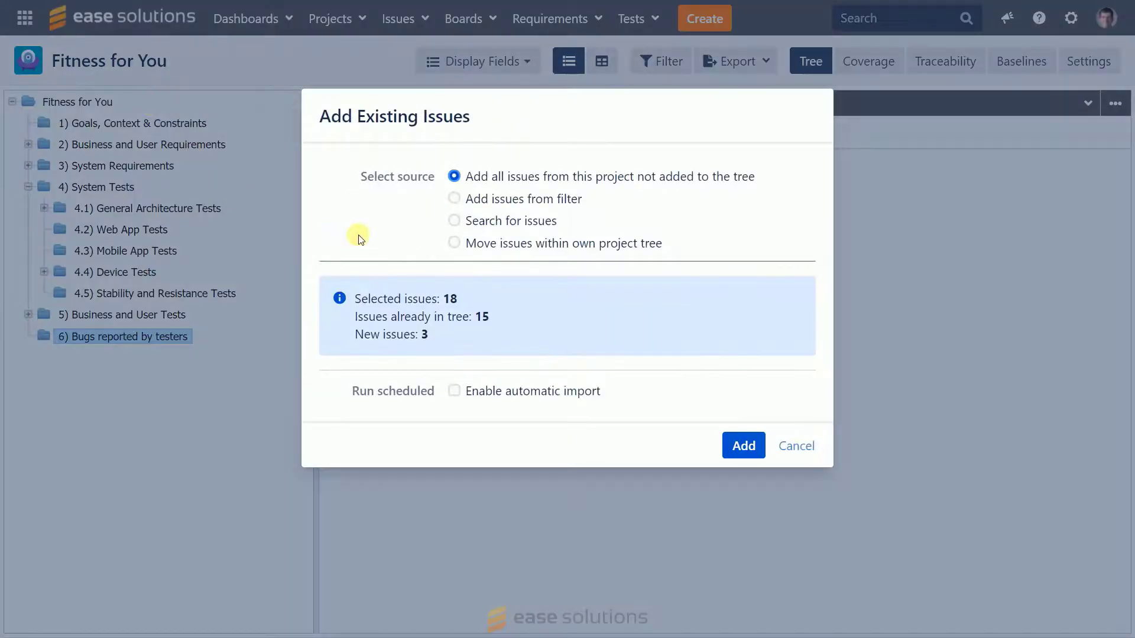
click(454, 391)
click(479, 422)
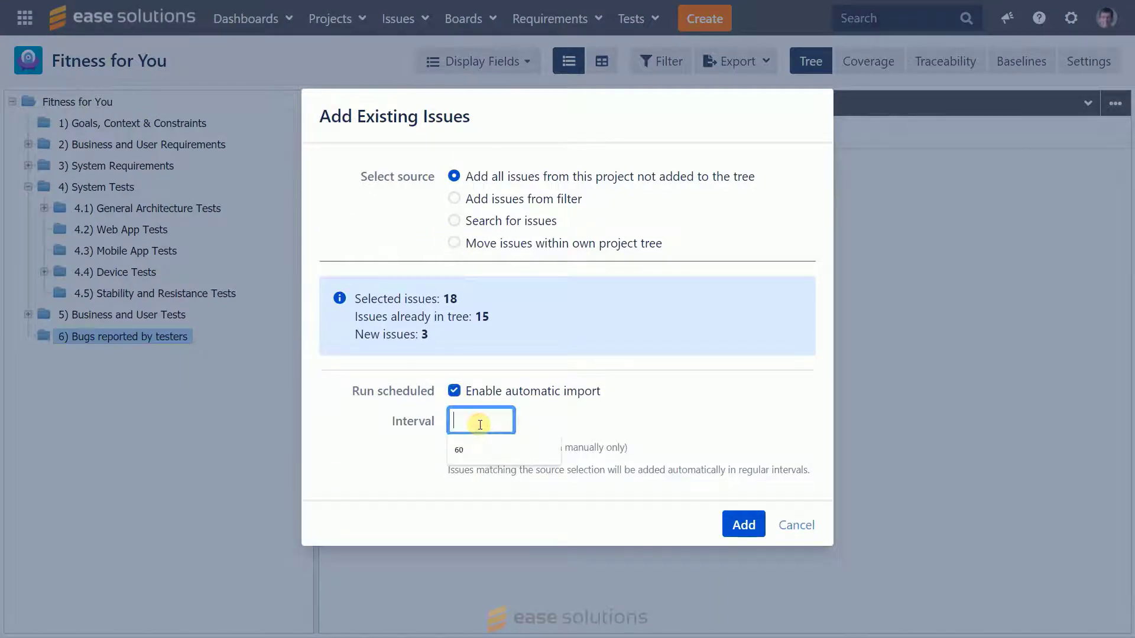
text(60)
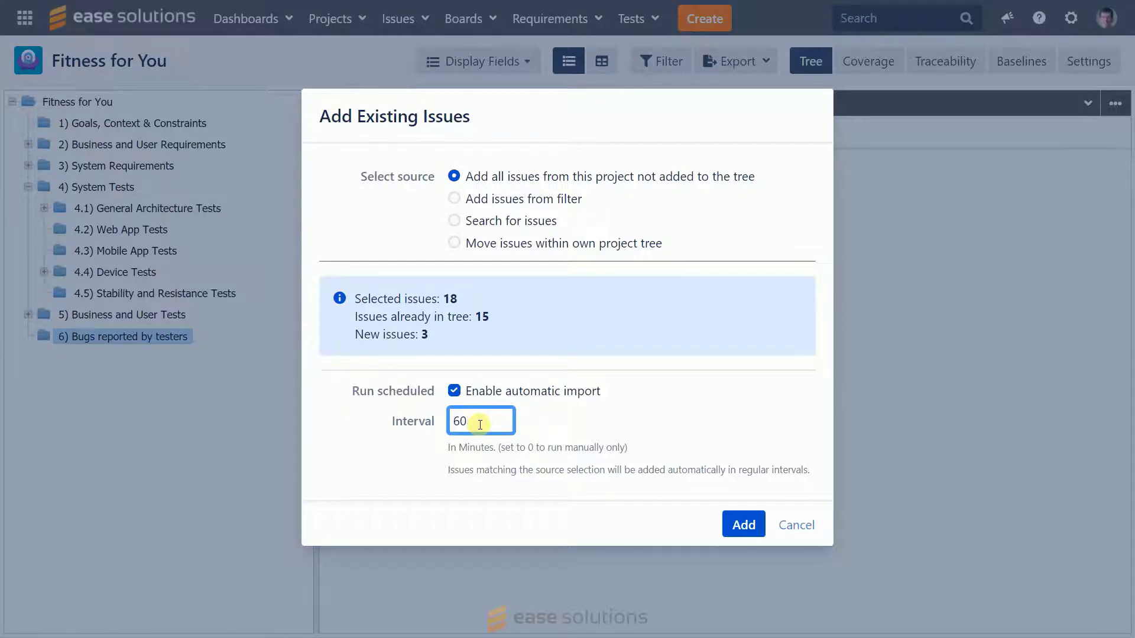
click(744, 525)
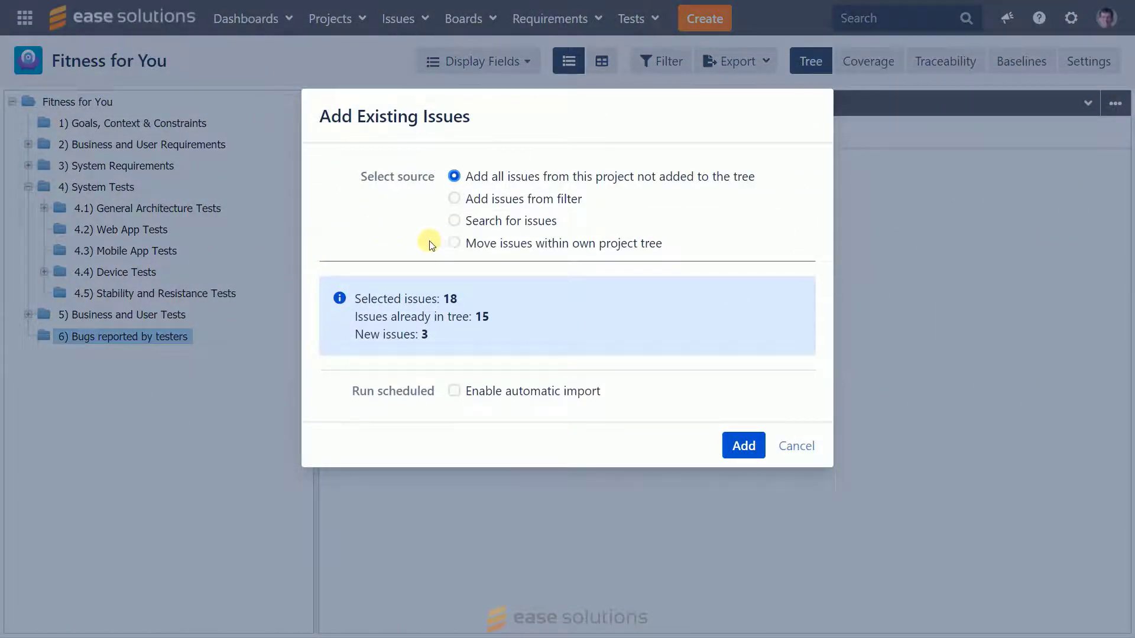
Try the saved-filter and JQL issue sources in Add Existing Issues and view the saved filters list.
click(455, 199)
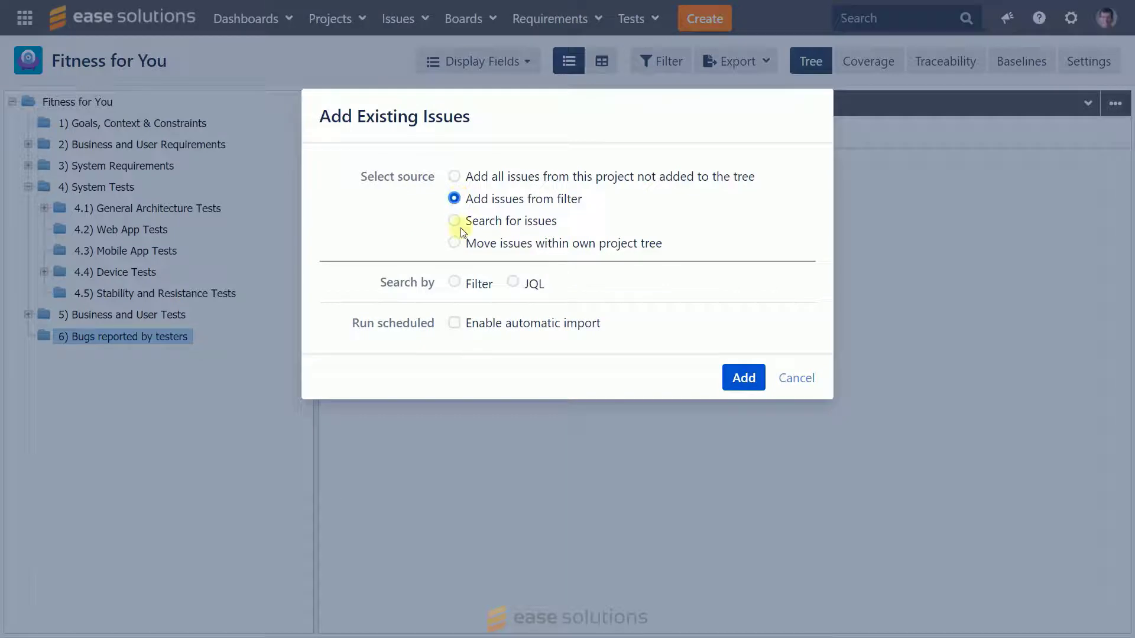
click(513, 282)
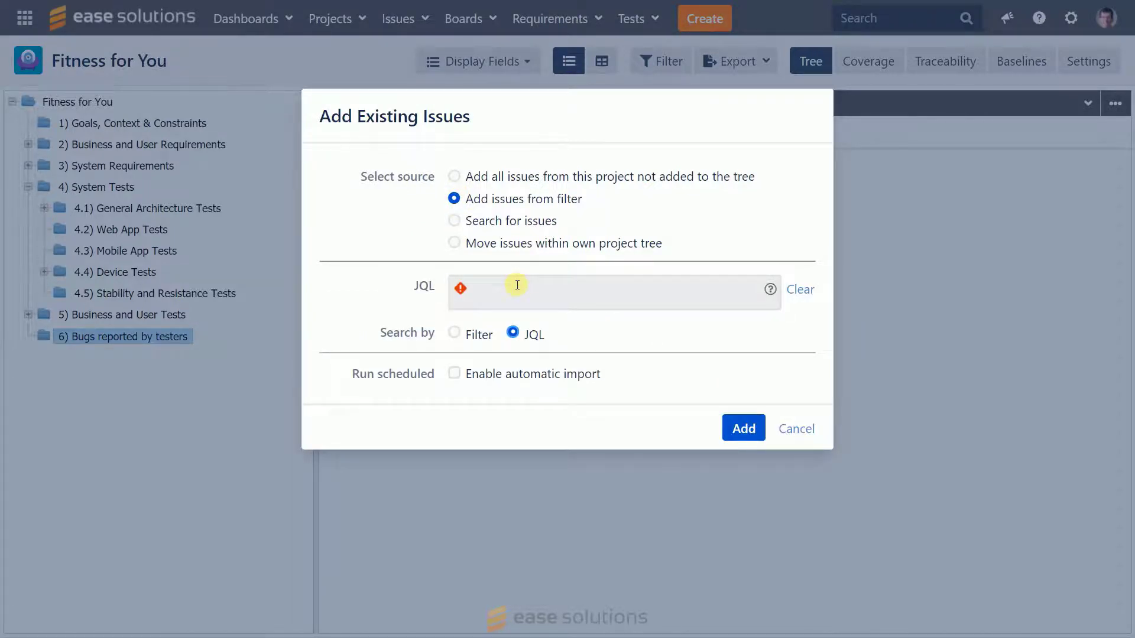
click(454, 333)
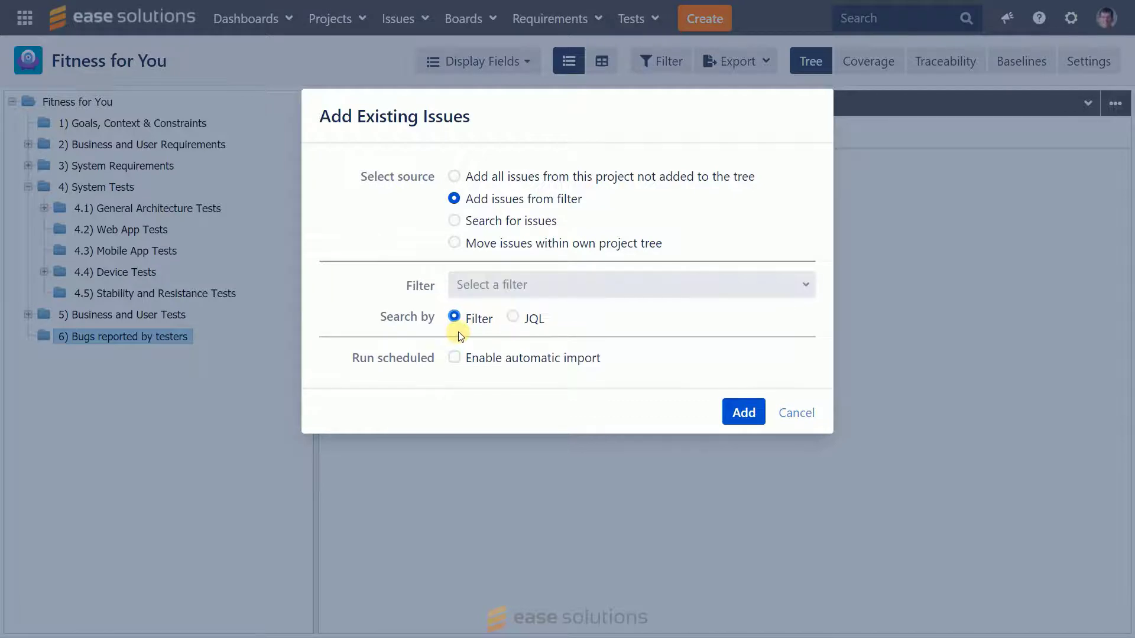
click(523, 285)
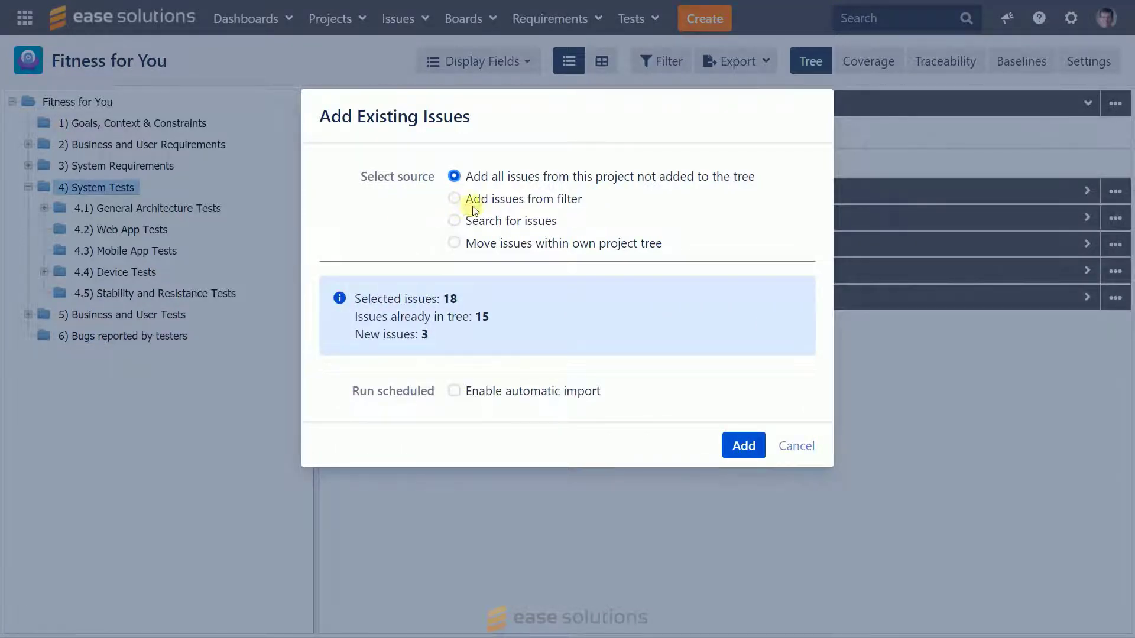
Search for f4y-18 and add F4Y-18 Preparation for User Tests under 4) System Tests.
click(455, 220)
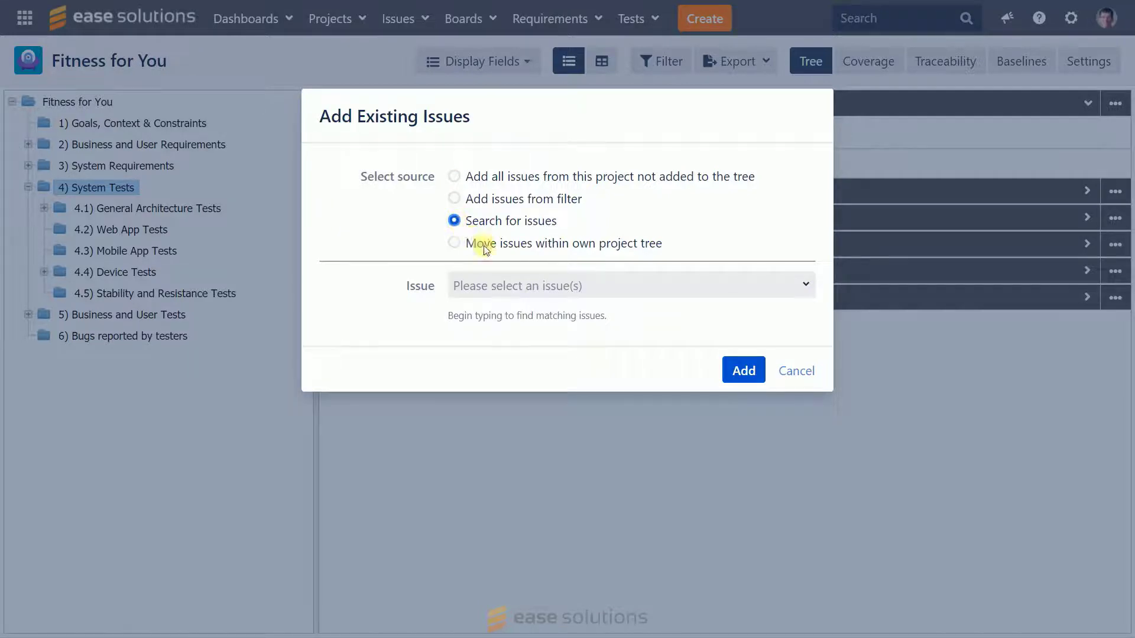
click(548, 286)
text(f)
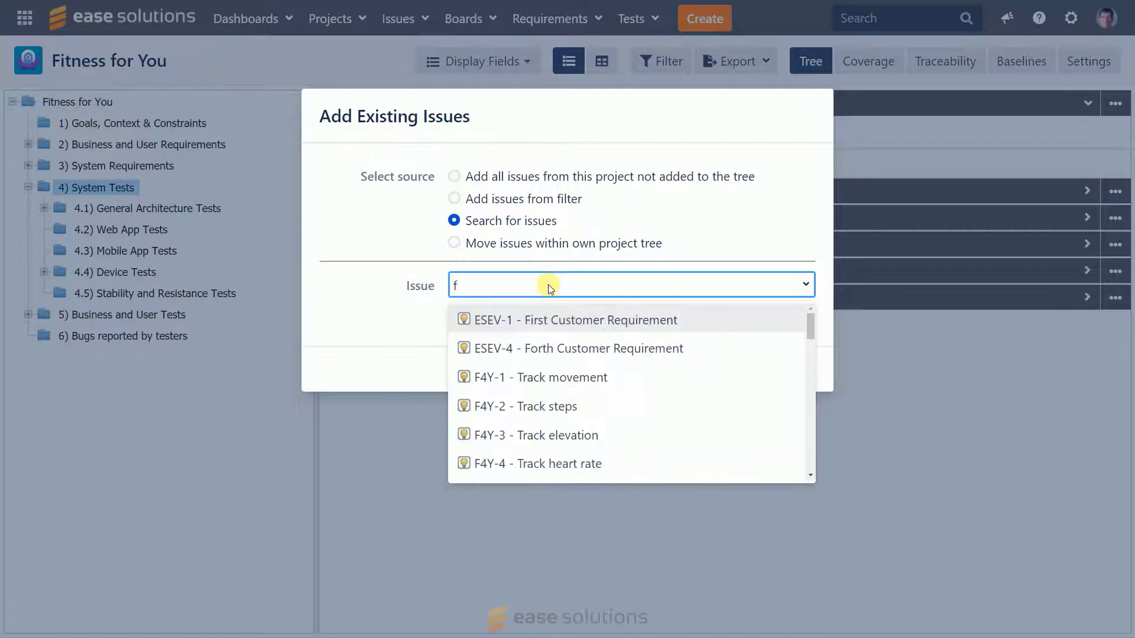
text(4y)
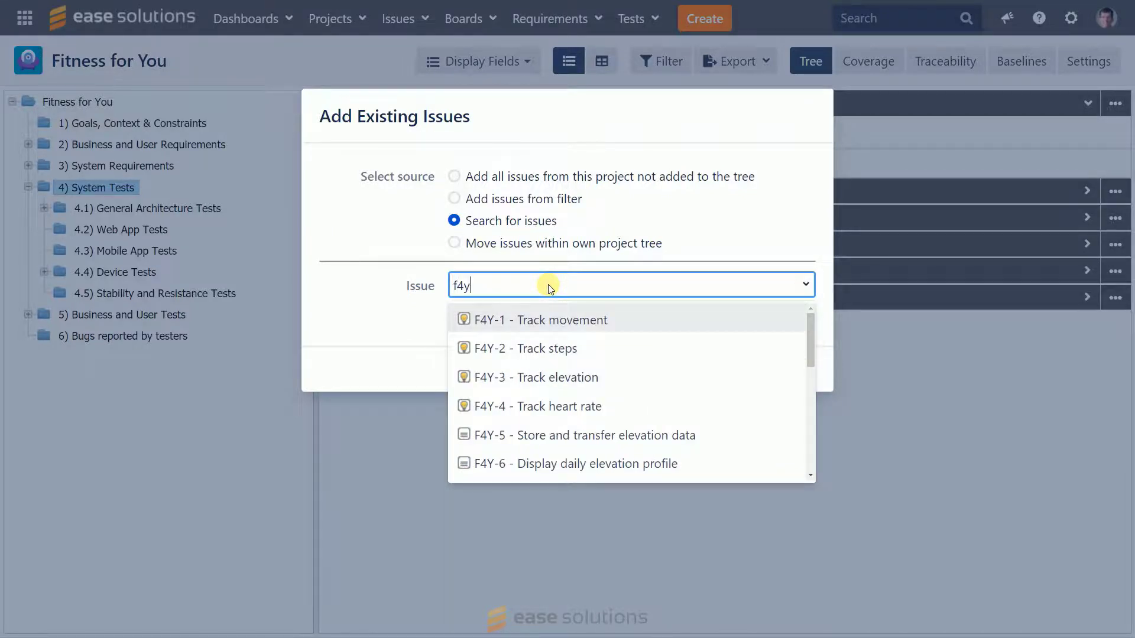
text(-18)
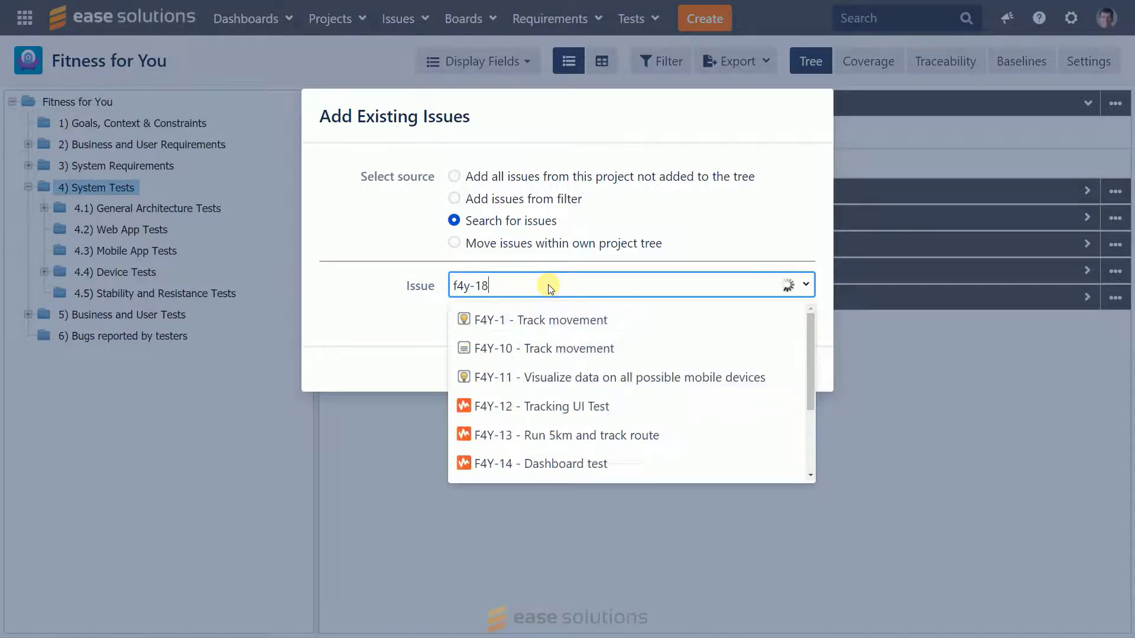
click(553, 320)
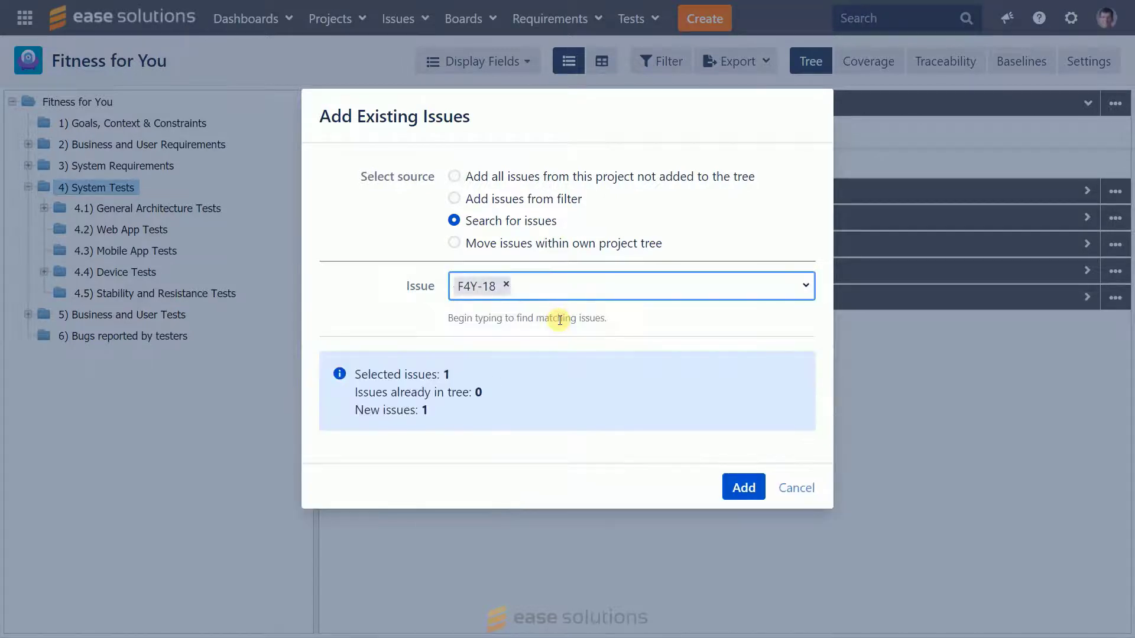
click(743, 485)
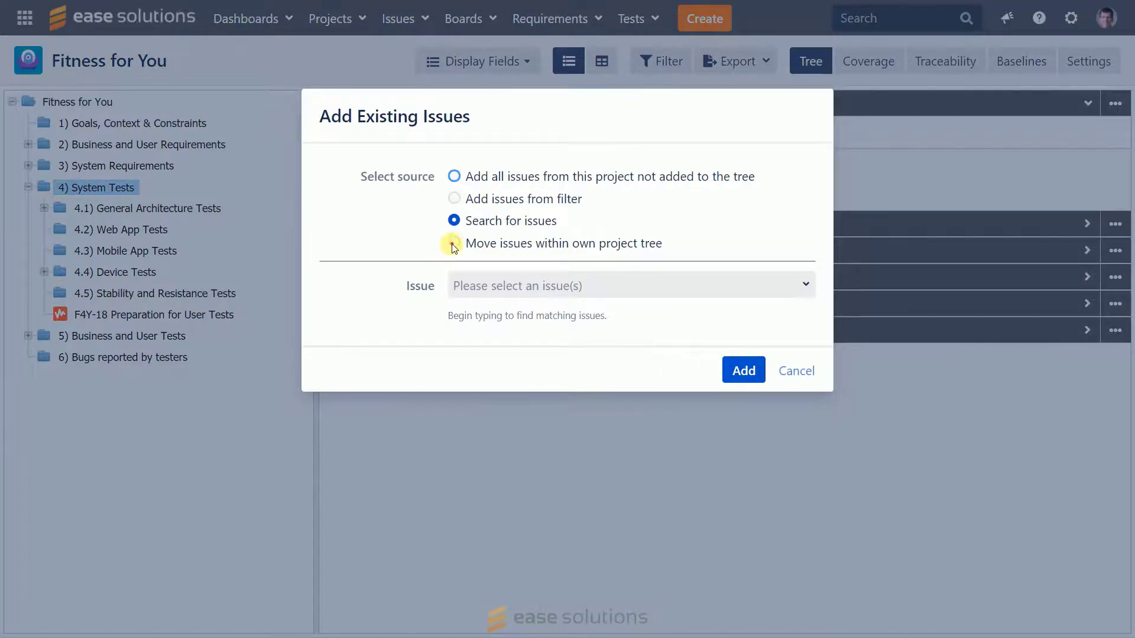
Switch the dialog to moving issues within the project tree, trying filter then JQL search.
click(453, 243)
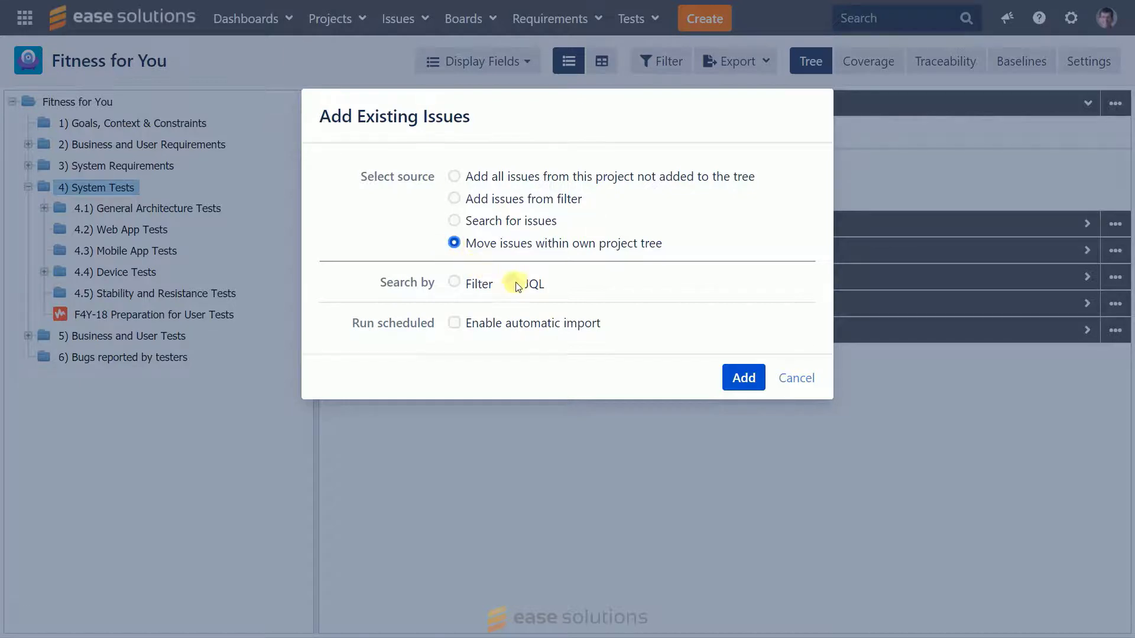
click(476, 284)
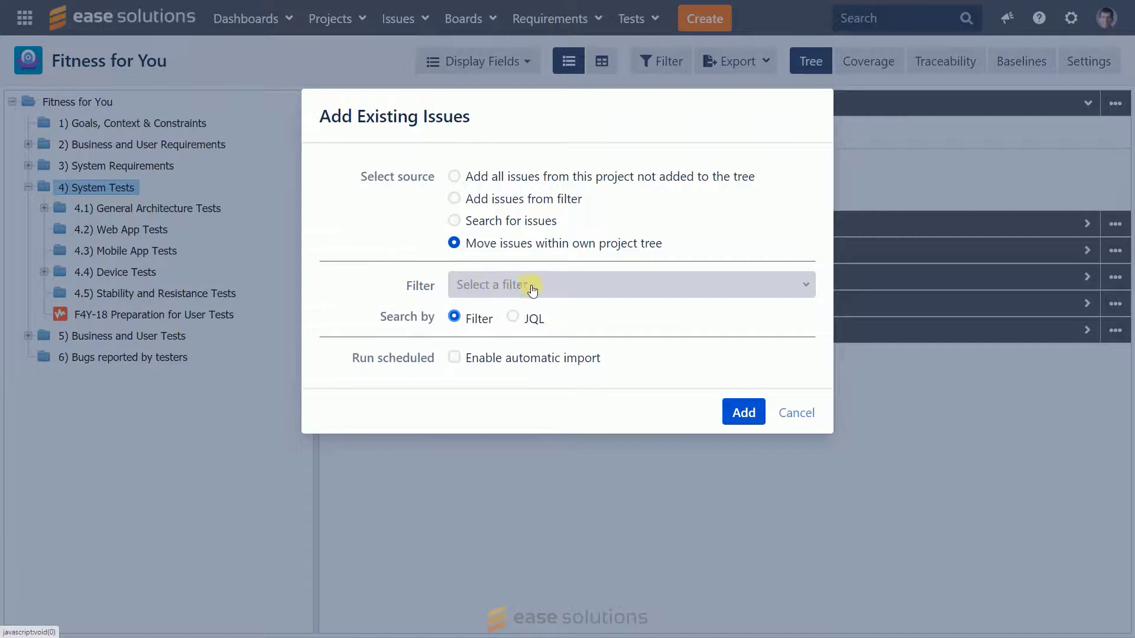
click(532, 318)
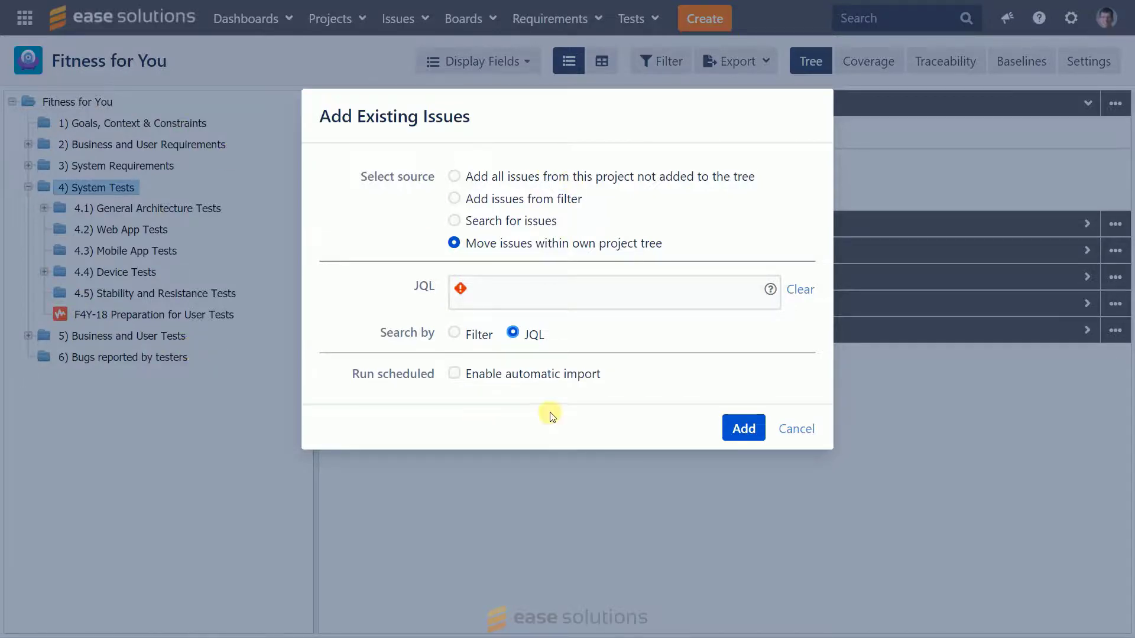
Reopen Add Existing Issues on 4) System Tests with all unadded project issues selected, showing 2 new.
click(796, 428)
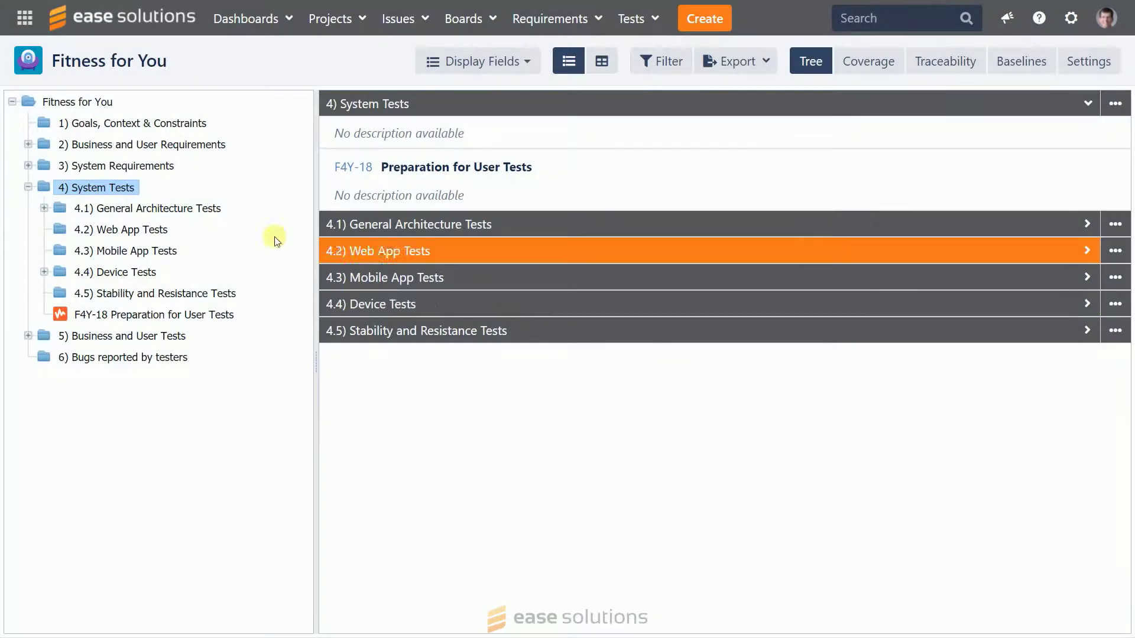
right_click(74, 187)
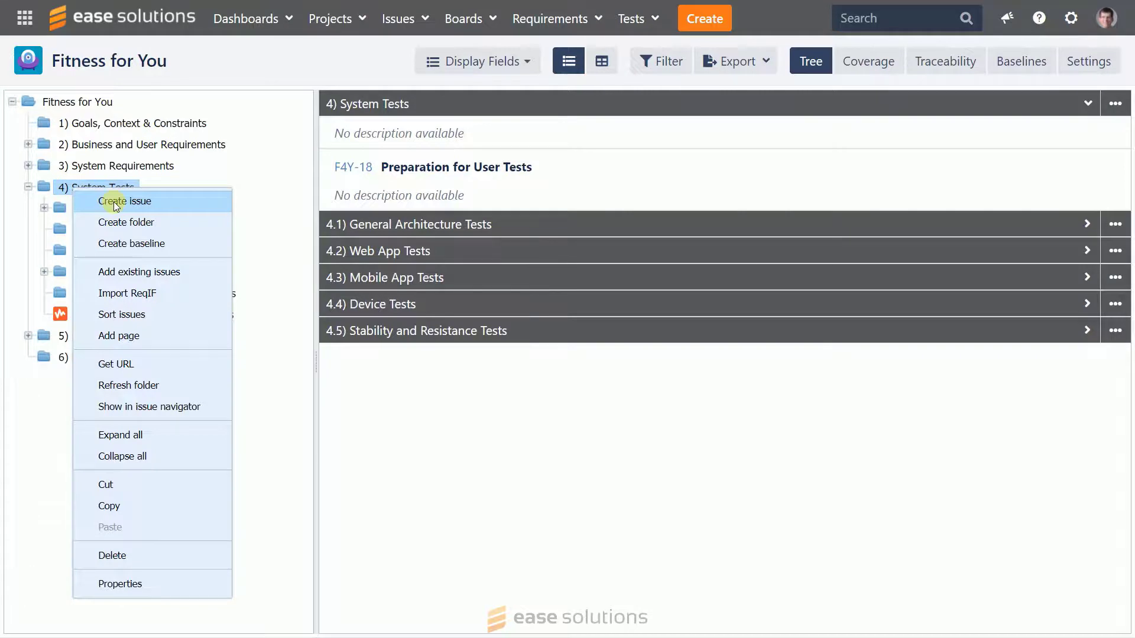
click(119, 271)
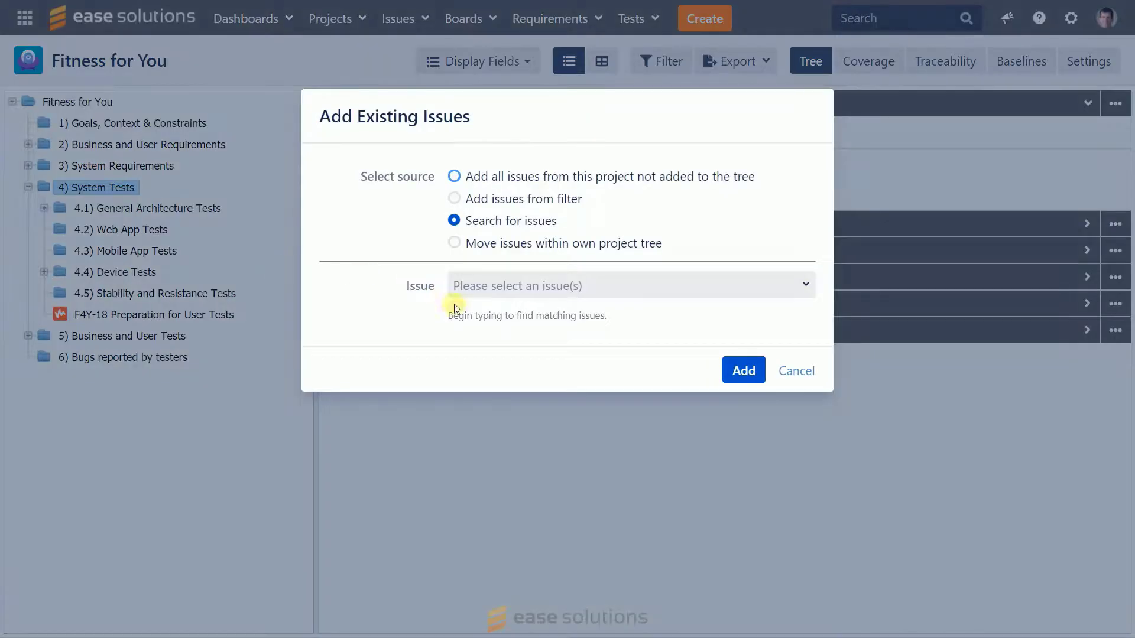
click(454, 176)
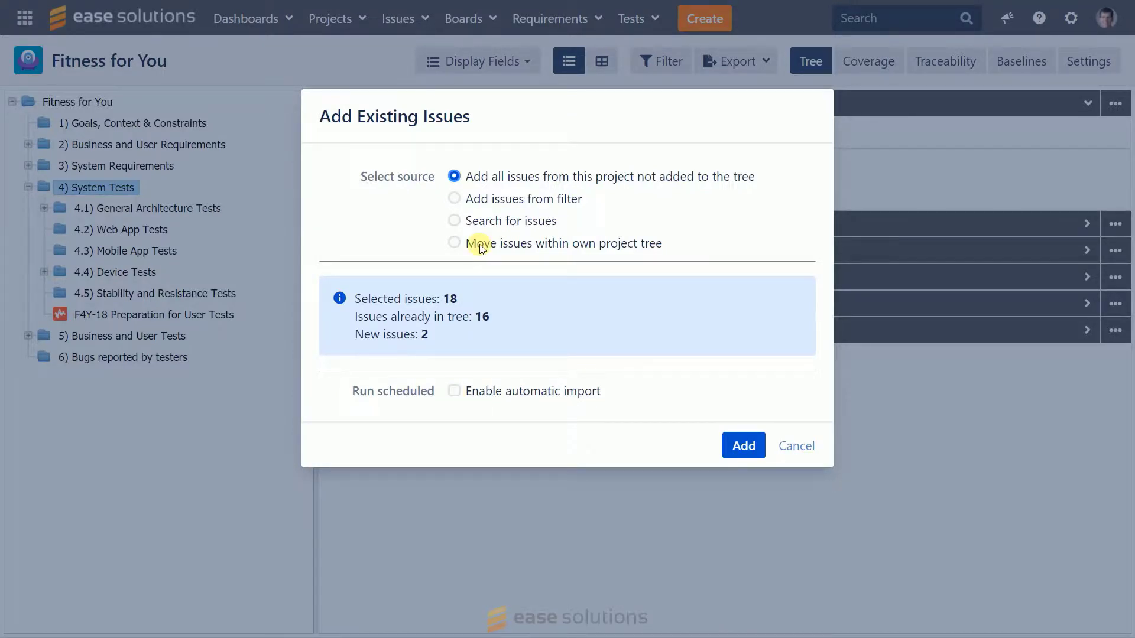
Cancel the Add Existing Issues dialog, leaving the 2 new issues out of the tree.
click(807, 447)
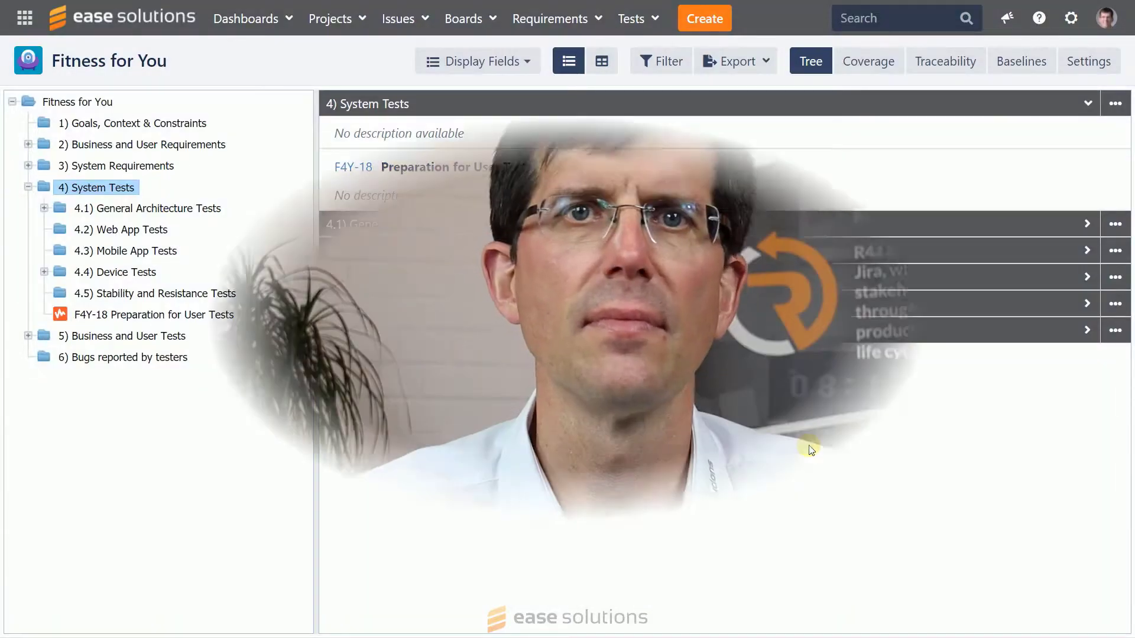